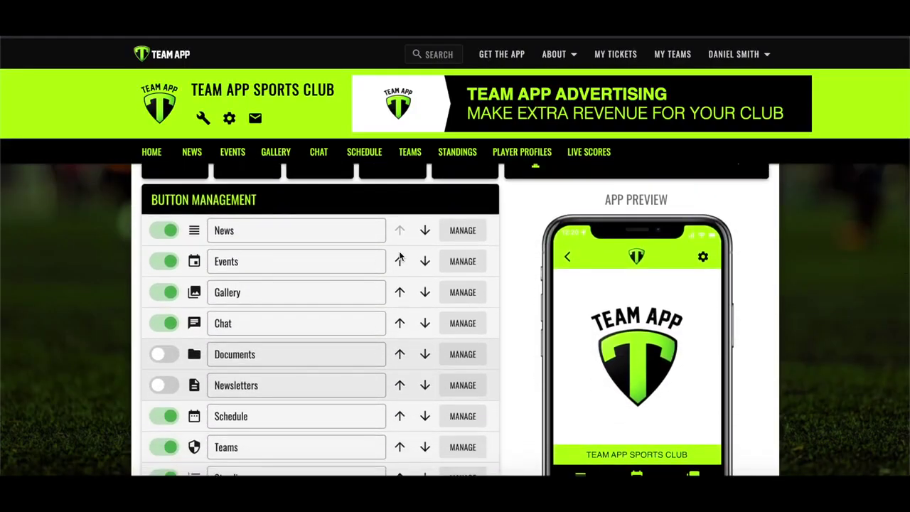
Step: Download the blank CSV template from the Events bulk import
{"action": "left_click", "coordinate": [462, 262]}
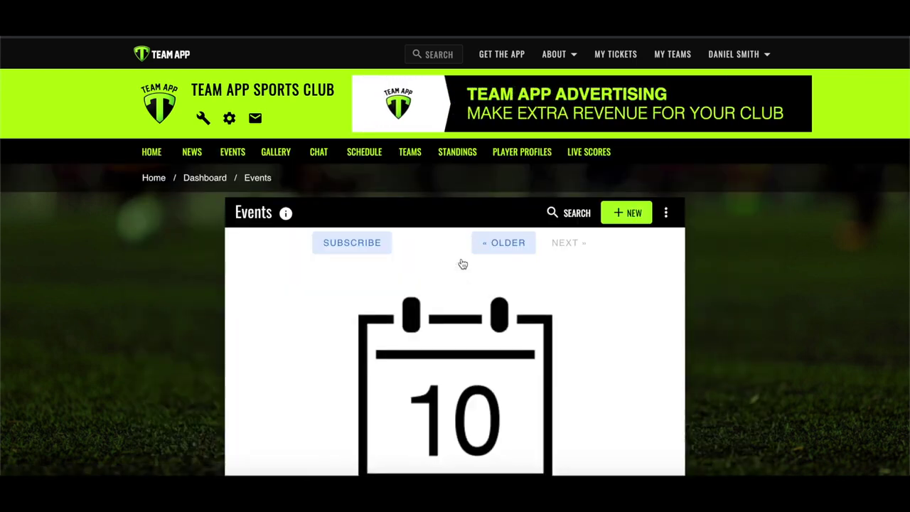
{"action": "left_click", "coordinate": [666, 212]}
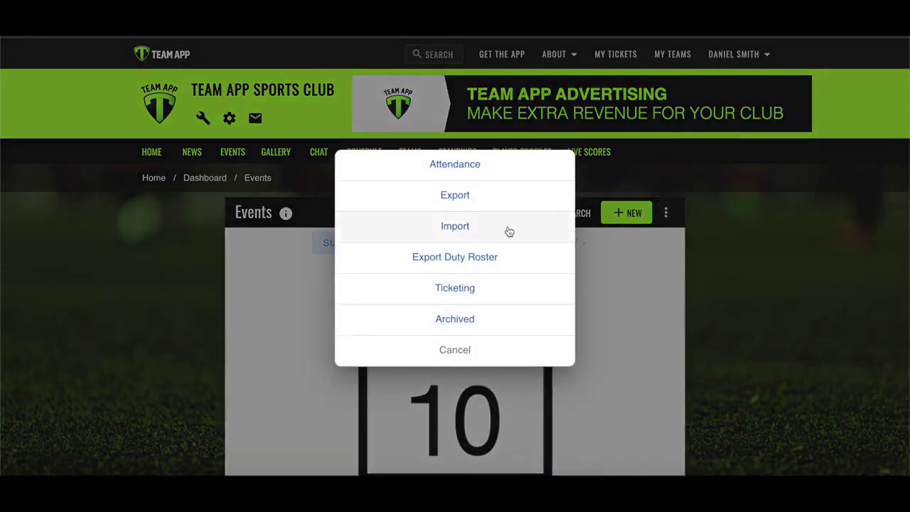
{"action": "left_click", "coordinate": [508, 228]}
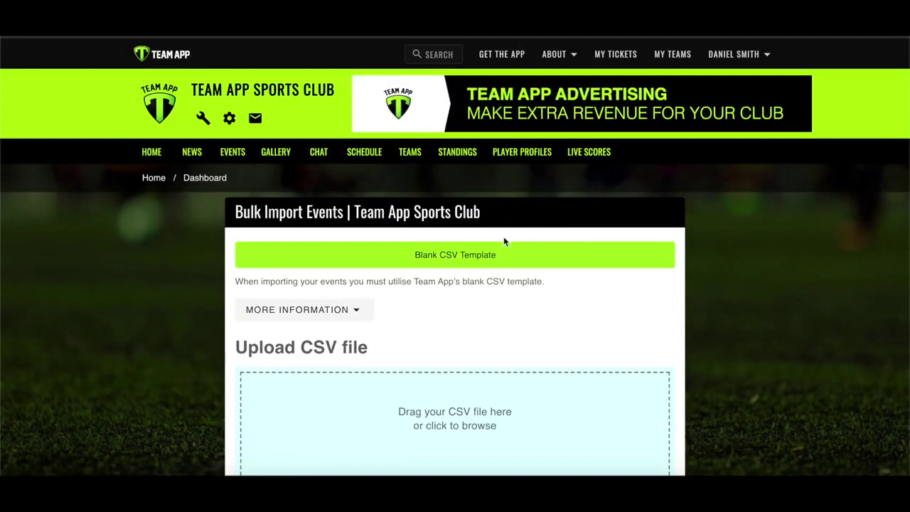
{"action": "left_click", "coordinate": [496, 256]}
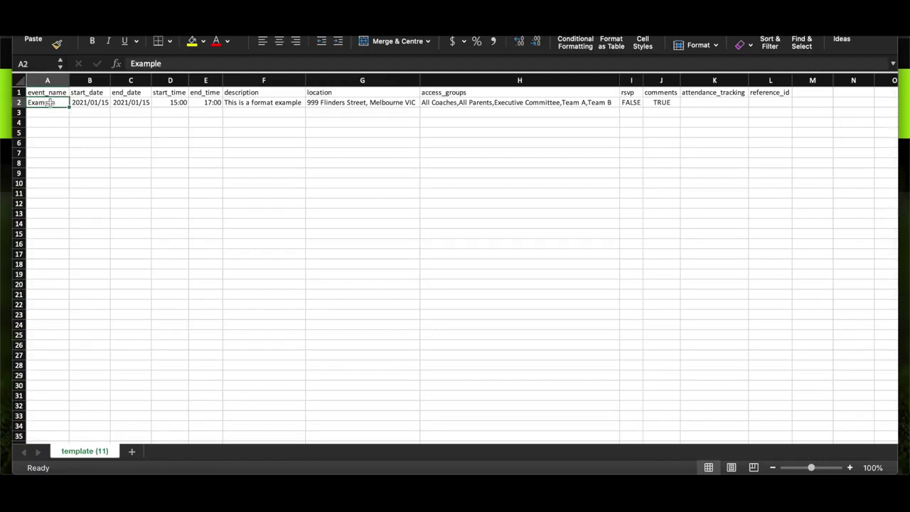
Step: Check the Example row's start_date, start_time, description, access_groups and rsvp/comments/attendance_tracking columns
{"action": "left_click", "coordinate": [87, 102]}
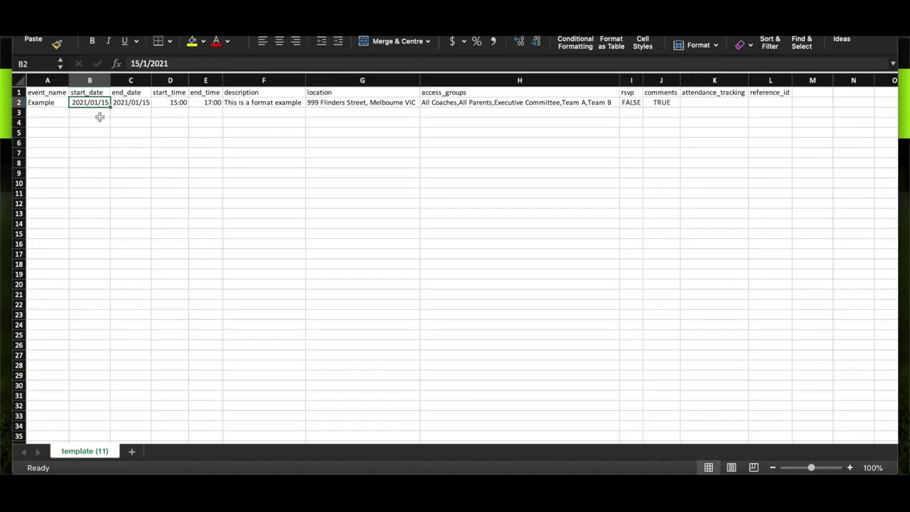
{"action": "left_click", "coordinate": [186, 103]}
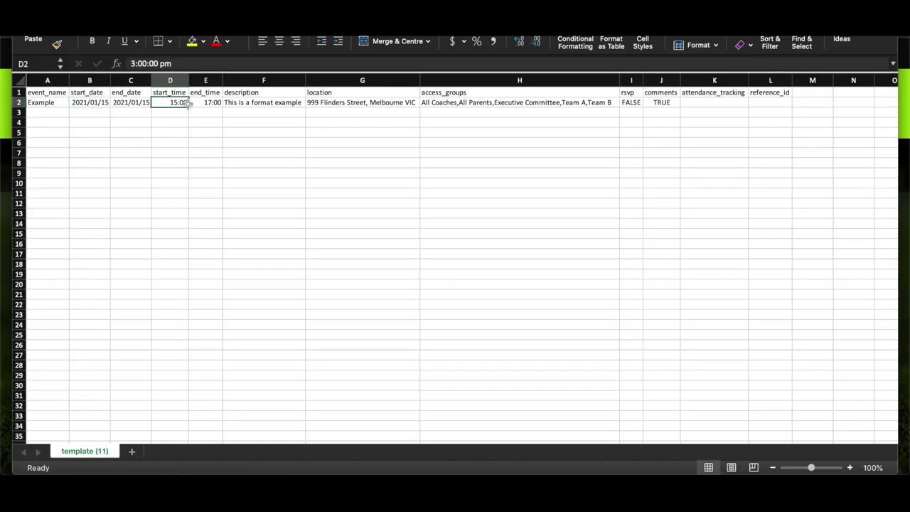
{"action": "left_click", "coordinate": [249, 103]}
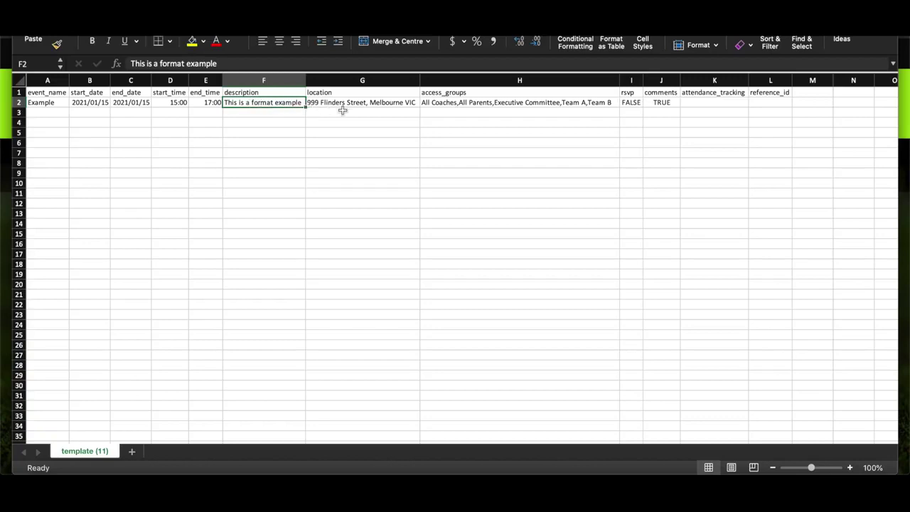
{"action": "left_click", "coordinate": [428, 102]}
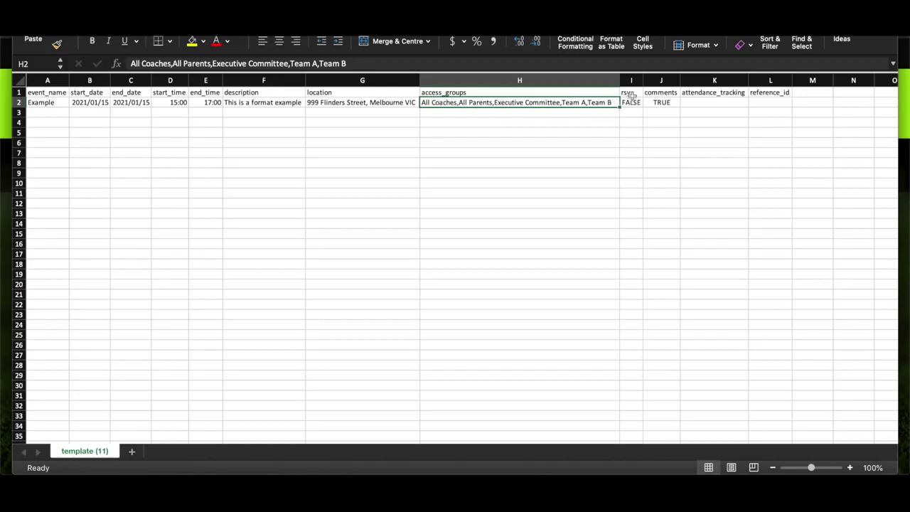
{"action": "left_click_drag", "start_coordinate": [632, 95], "coordinate": [701, 92]}
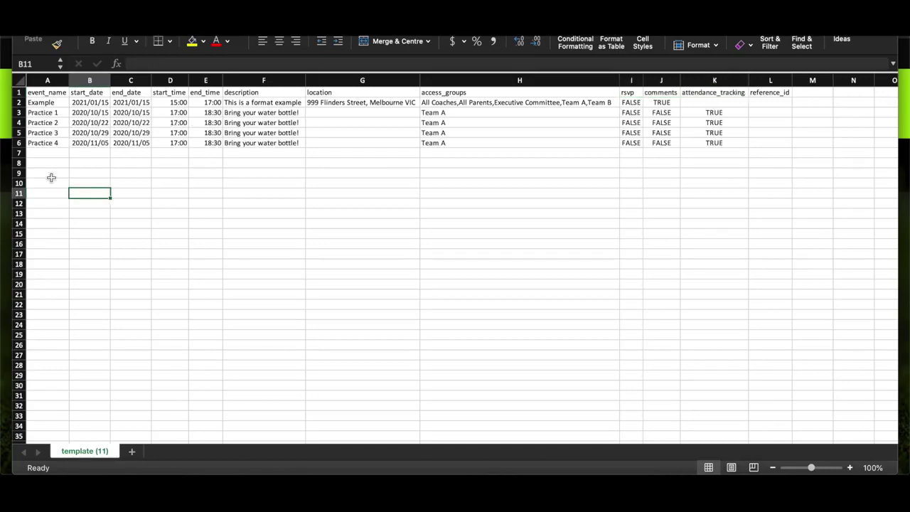
Step: Delete the Example row (row 2) from the events template
{"action": "left_click", "coordinate": [22, 102]}
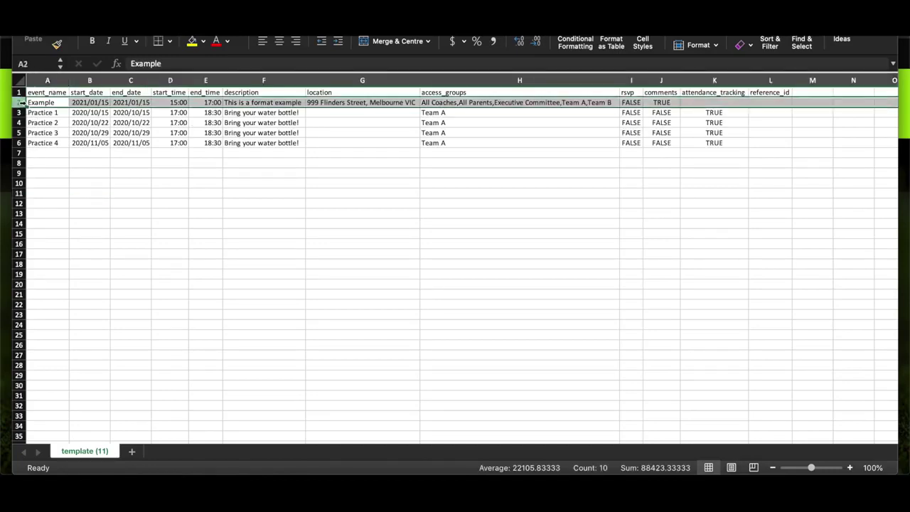
{"action": "right_click", "coordinate": [23, 104]}
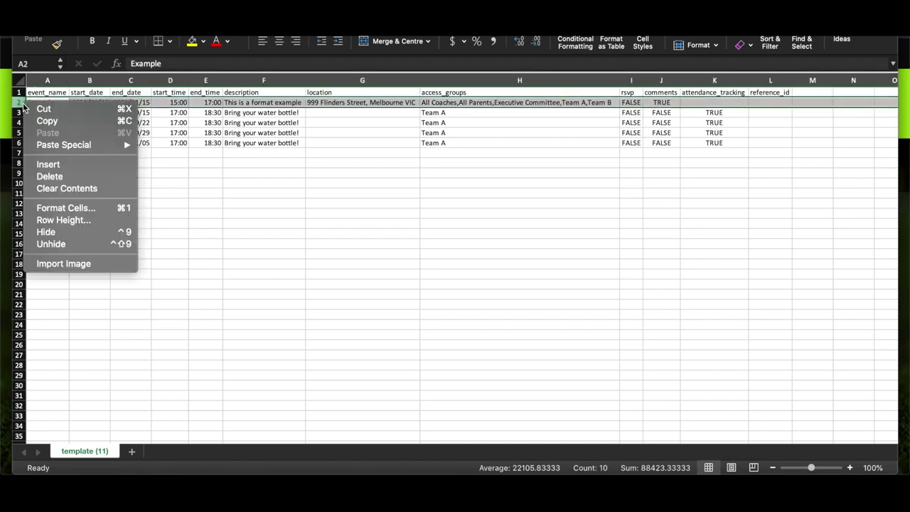
{"action": "left_click", "coordinate": [47, 177]}
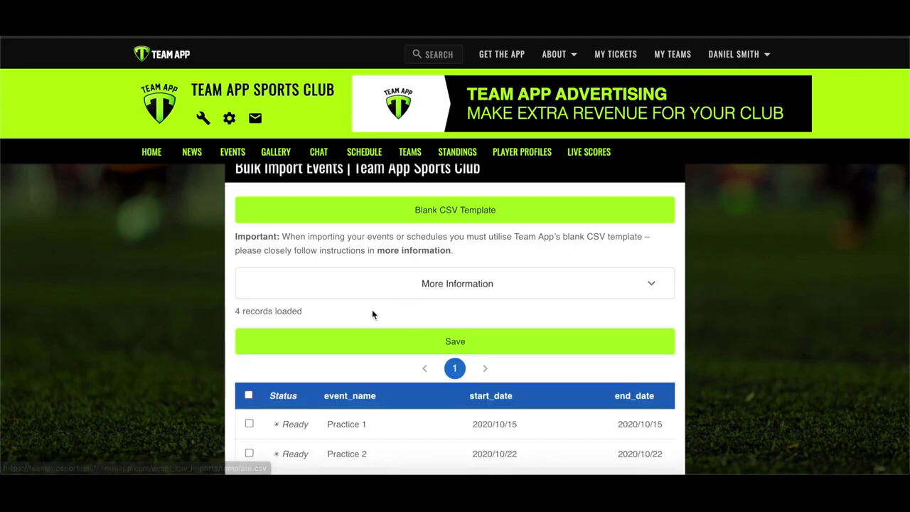
Step: Select all four loaded Practice records and save them as events
{"action": "scroll", "coordinate": [372, 310], "scroll_direction": "down", "scroll_amount": 2}
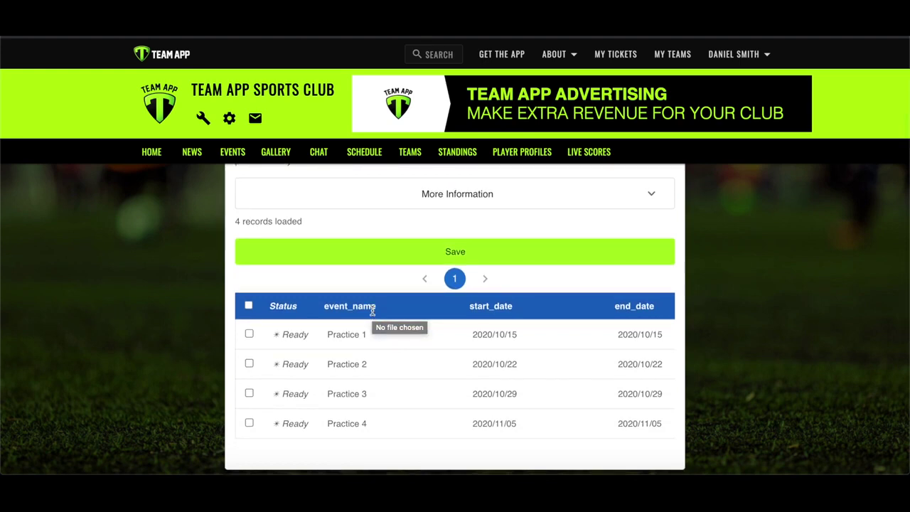
{"action": "left_click", "coordinate": [249, 306]}
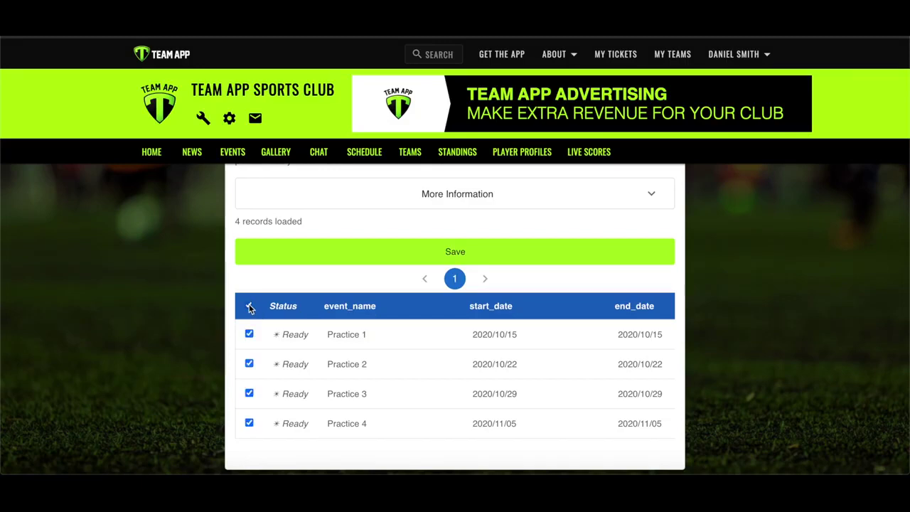
{"action": "left_click", "coordinate": [290, 257]}
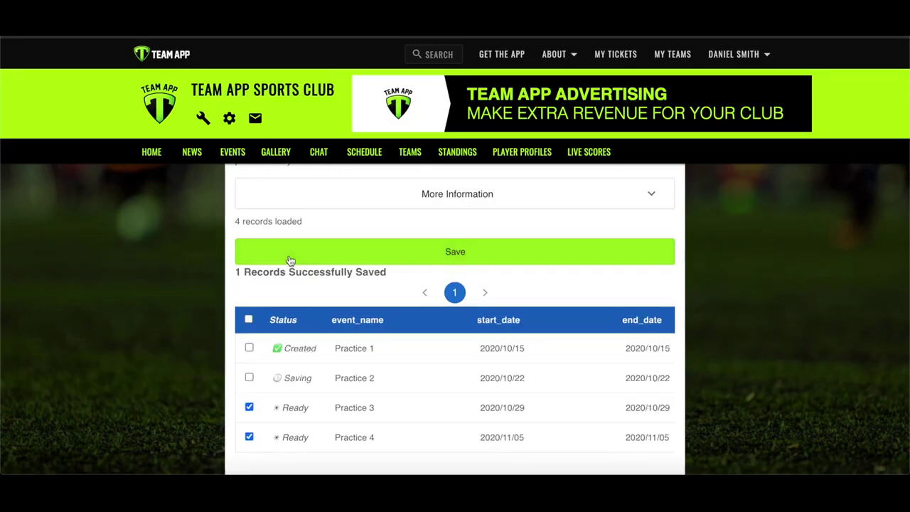
{"action": "scroll", "coordinate": [287, 272], "scroll_direction": "down", "scroll_amount": 2}
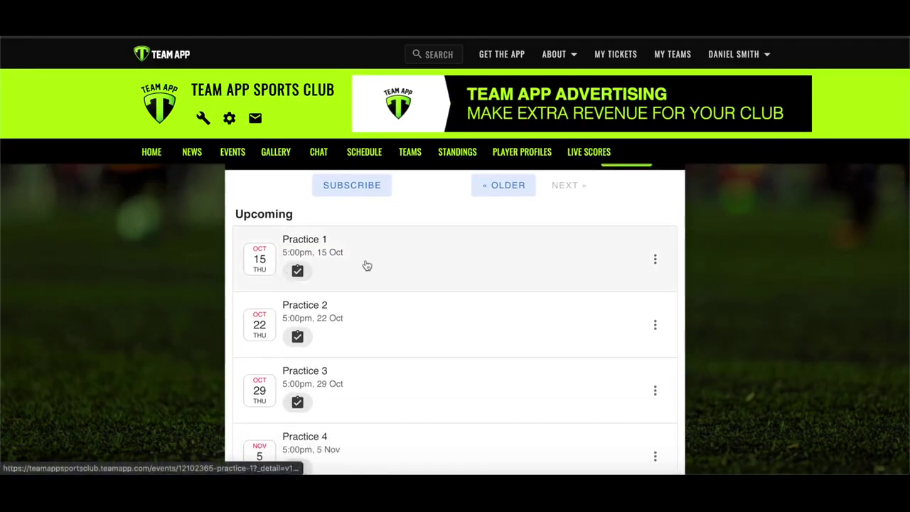
{"action": "scroll", "coordinate": [367, 266], "scroll_direction": "down", "scroll_amount": 1}
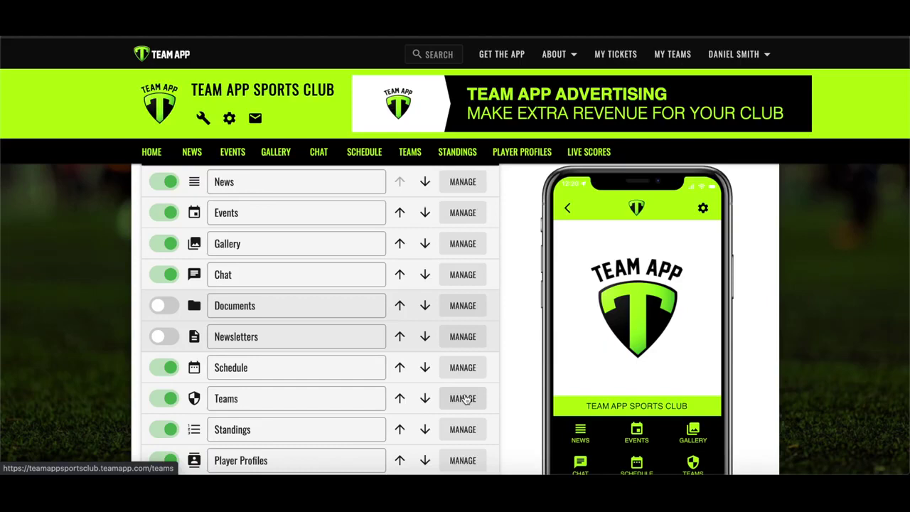
Step: Go to the bulk import page for the Schedule's All Entries
{"action": "scroll", "coordinate": [465, 400], "scroll_direction": "down", "scroll_amount": 2}
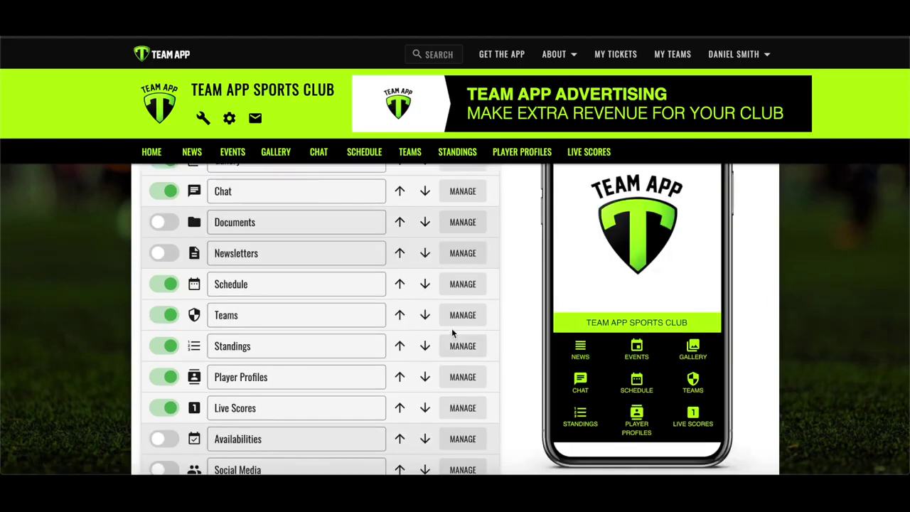
{"action": "left_click", "coordinate": [475, 288]}
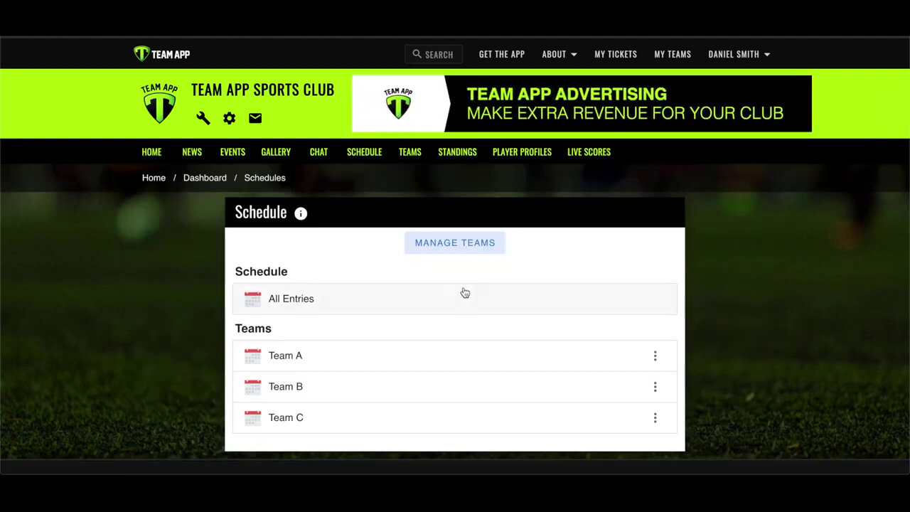
{"action": "left_click", "coordinate": [385, 303]}
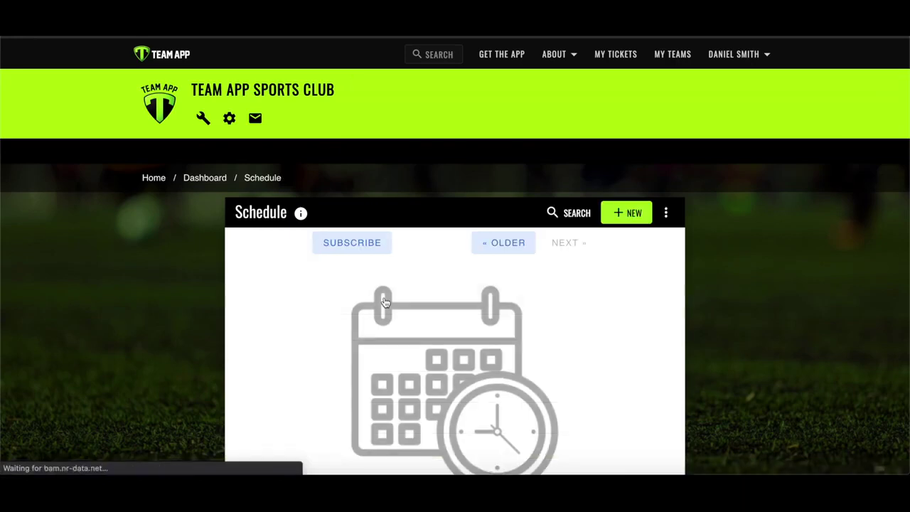
{"action": "left_click", "coordinate": [666, 214]}
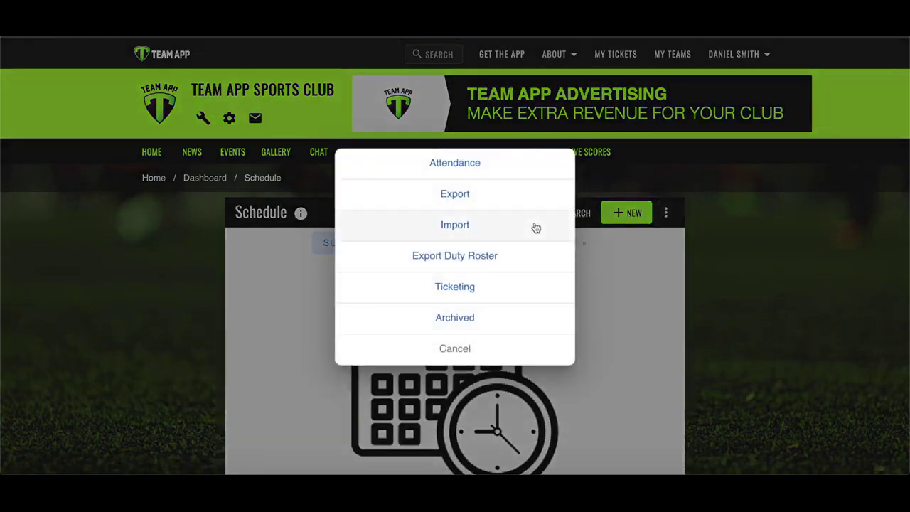
{"action": "left_click", "coordinate": [536, 226]}
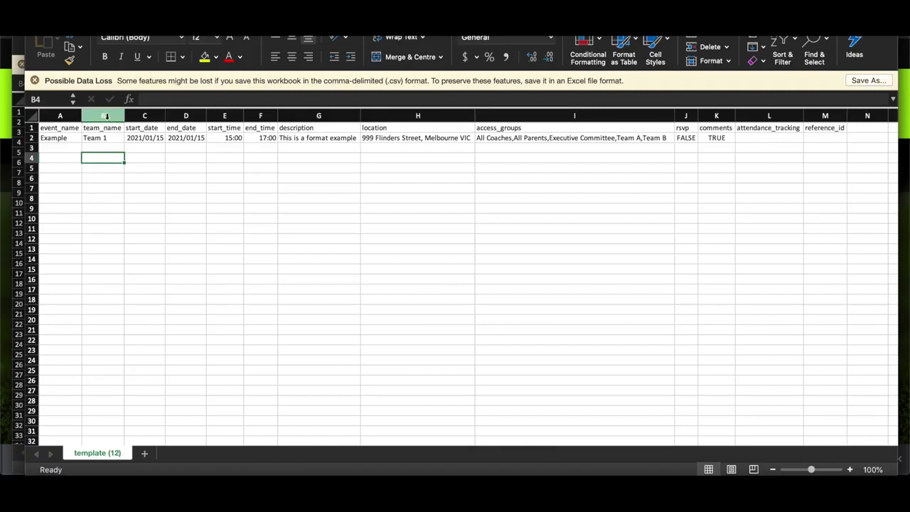
Step: Select the team_name column in the schedules template
{"action": "left_click", "coordinate": [105, 116]}
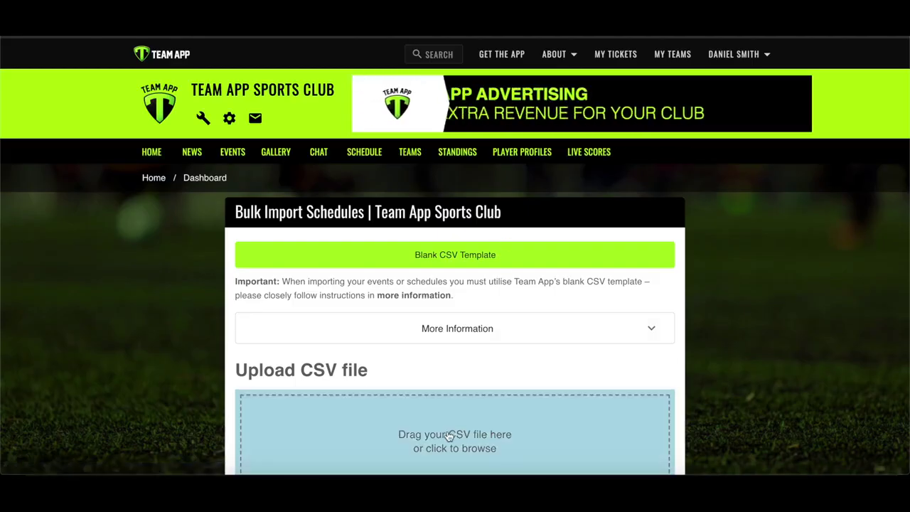
Step: Upload template (12).csv and save all three Match 1 records as schedule entries
{"action": "left_click", "coordinate": [362, 437]}
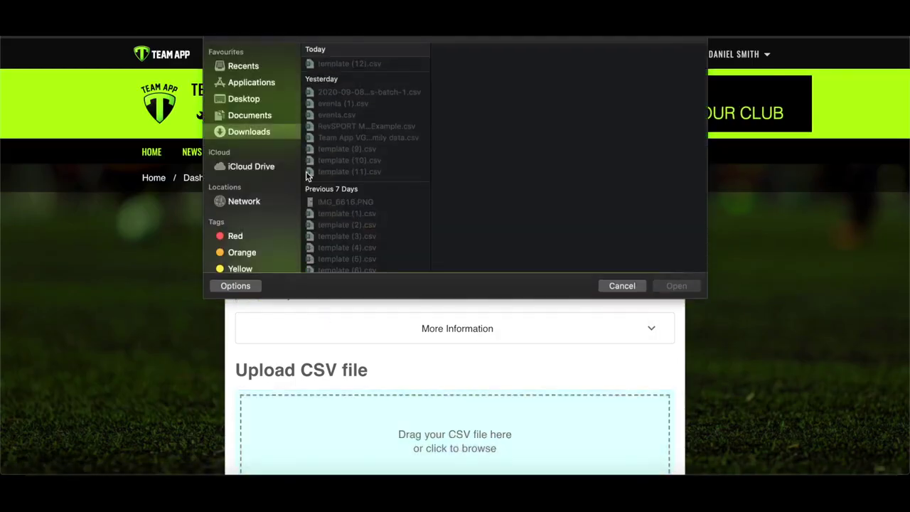
{"action": "double_click", "coordinate": [356, 64]}
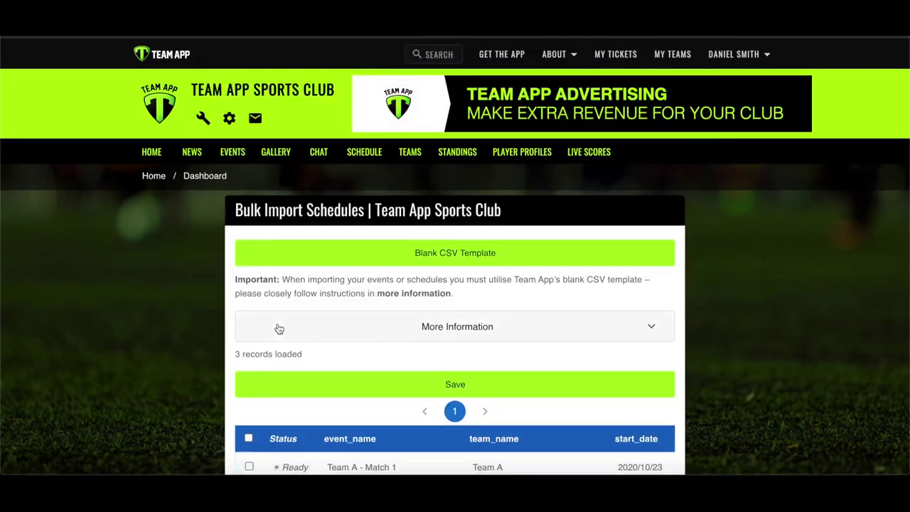
{"action": "scroll", "coordinate": [280, 328], "scroll_direction": "down", "scroll_amount": 3}
{"action": "left_click", "coordinate": [249, 327]}
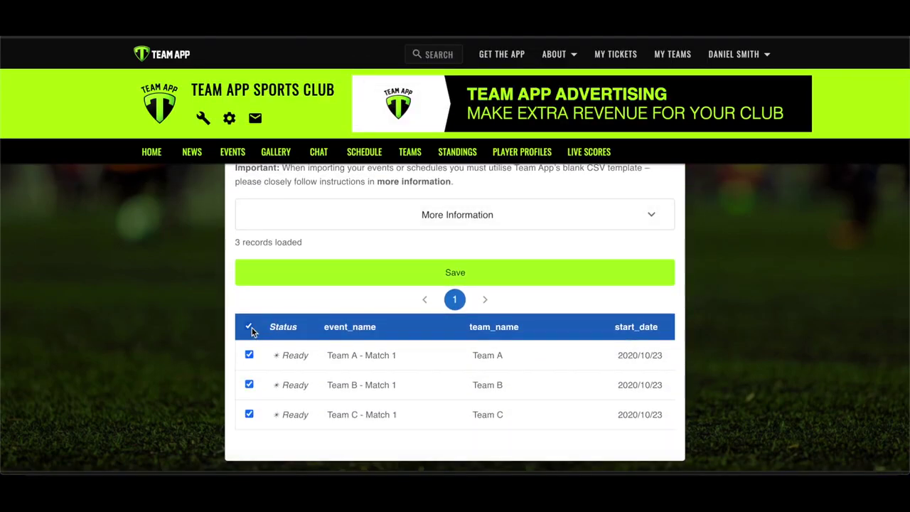
{"action": "left_click", "coordinate": [305, 278]}
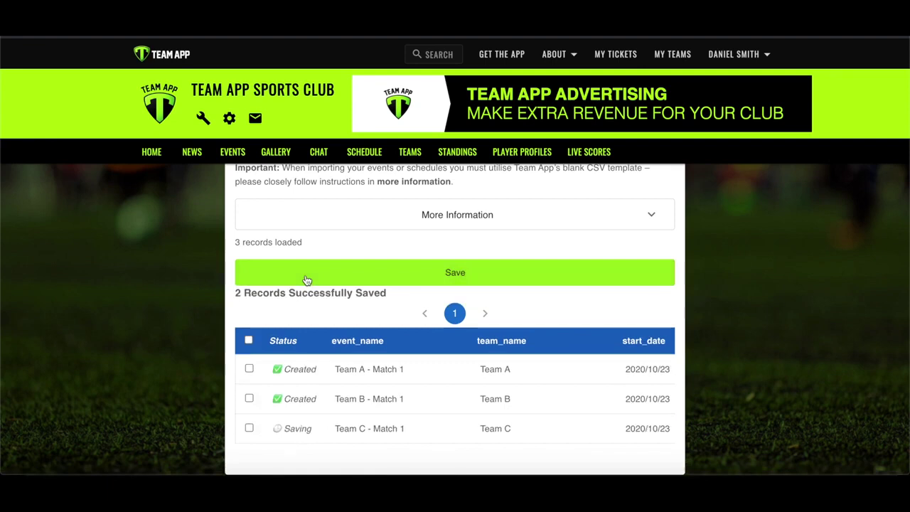
{"action": "left_click", "coordinate": [375, 301]}
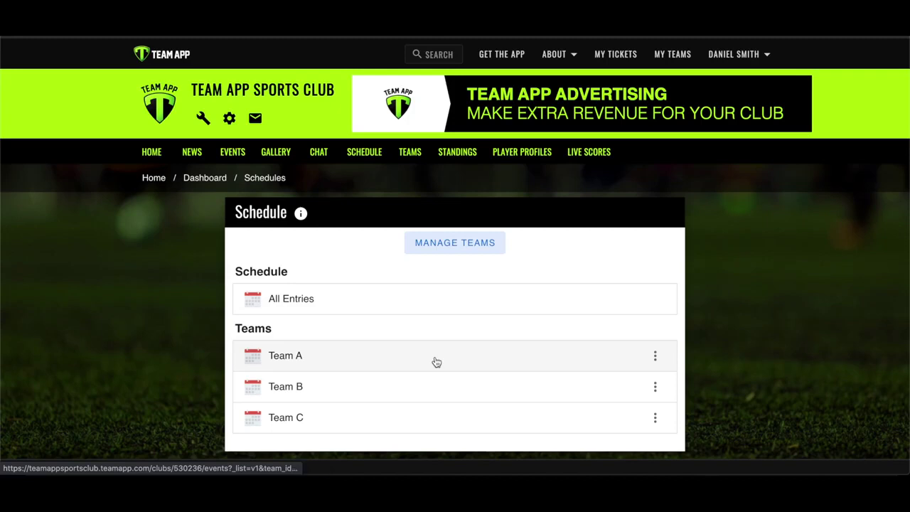
Step: Open Team A's schedule and go to its bulk import page
{"action": "left_click", "coordinate": [436, 363]}
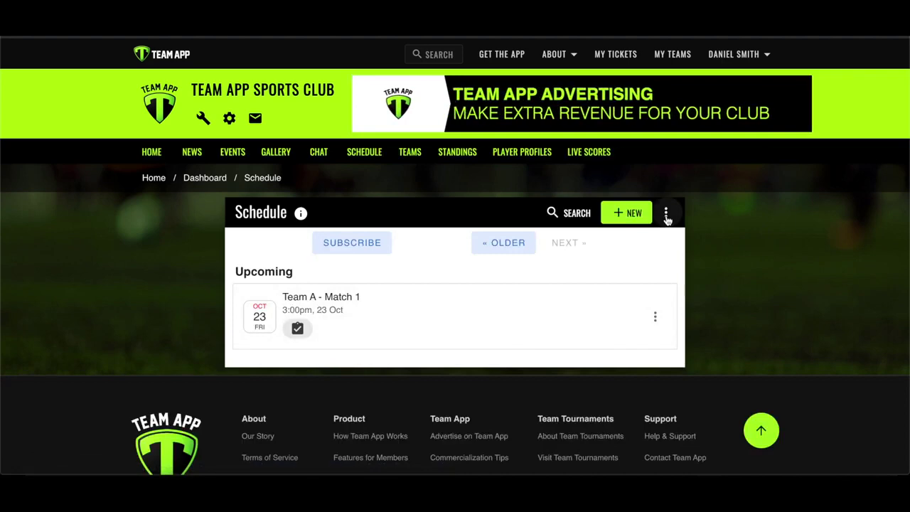
{"action": "left_click", "coordinate": [667, 216]}
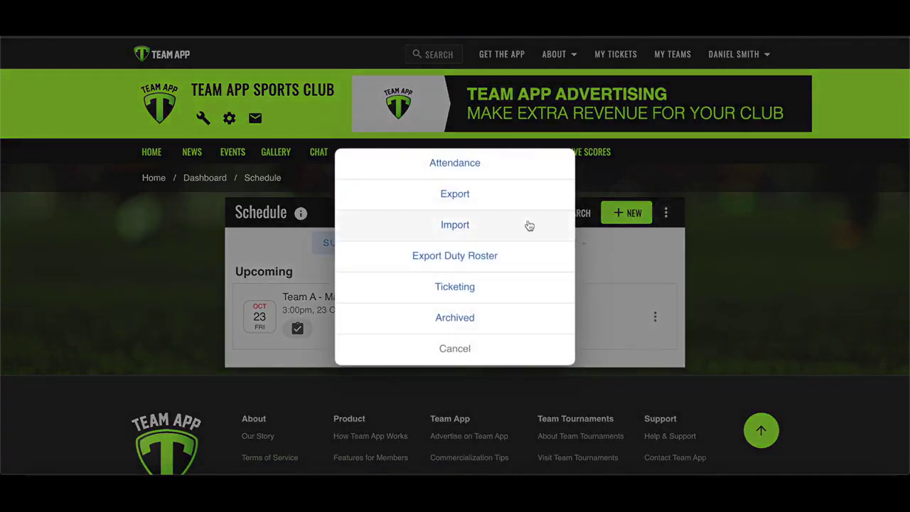
{"action": "left_click", "coordinate": [529, 225]}
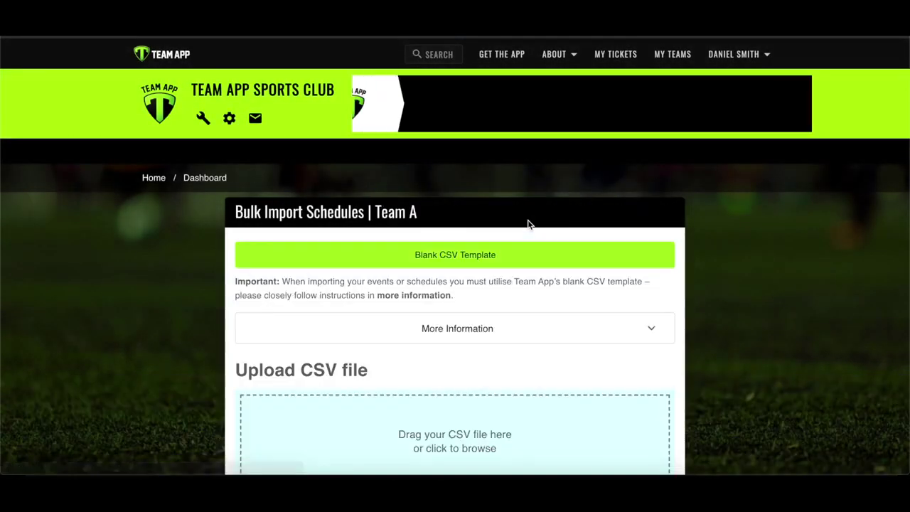